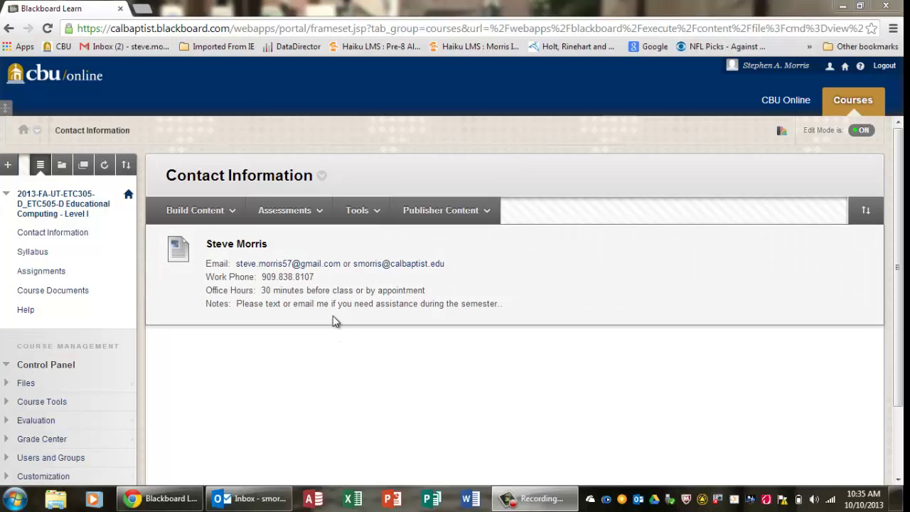
- Open the MS Excel folder in the Course Documents area of the course
left_click(63, 298)
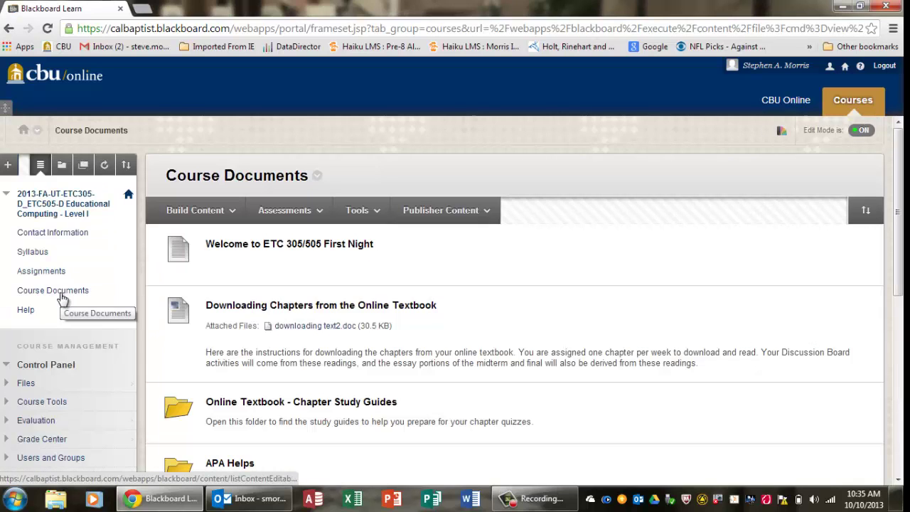
scroll(520, 308, "down", 2)
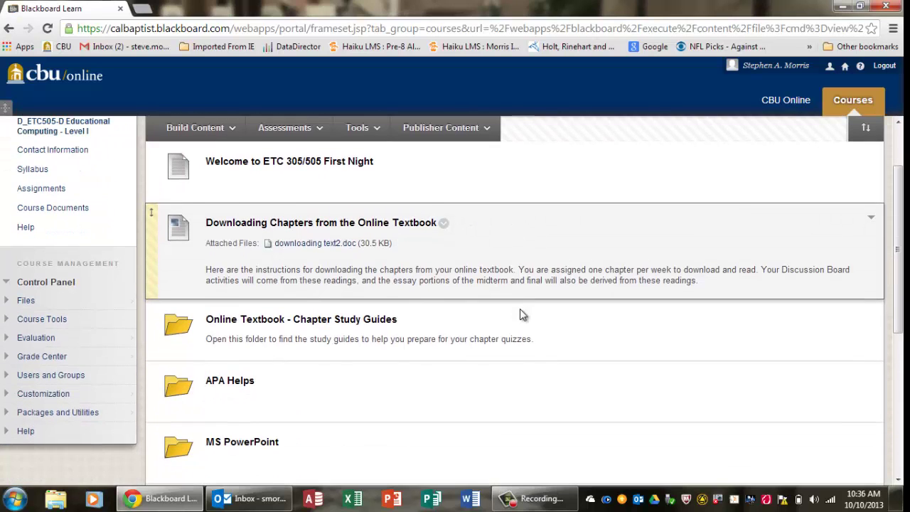
scroll(522, 316, "down", 2)
scroll(524, 323, "down", 1)
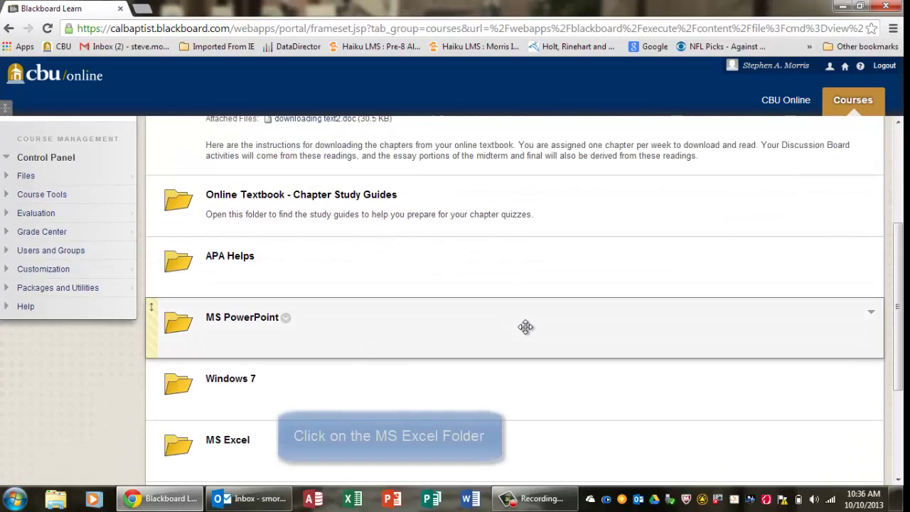
left_click(228, 445)
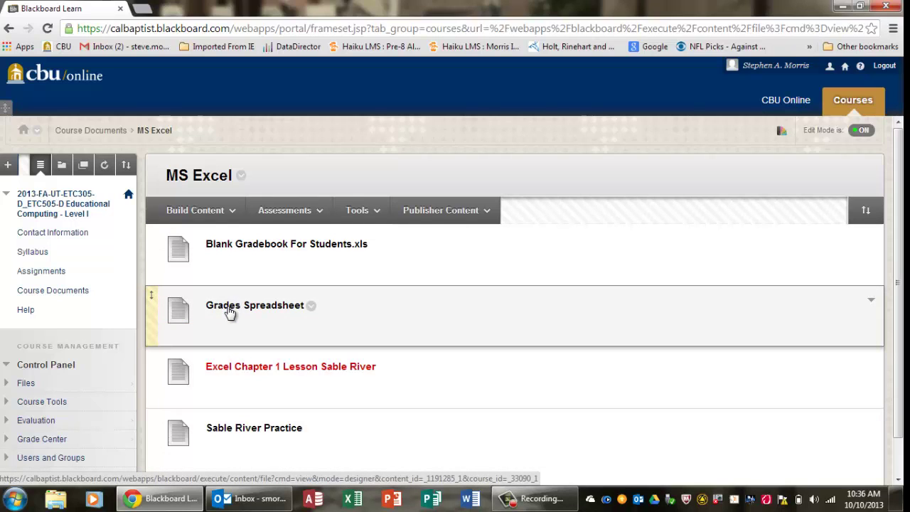
- Download the Grades Spreadsheet file, open it in Excel and enable editing
left_click(230, 311)
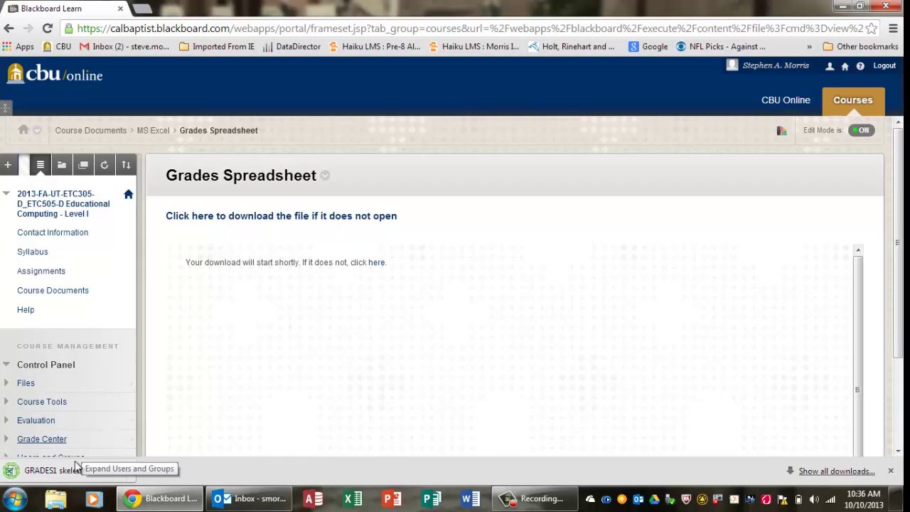
left_click(62, 473)
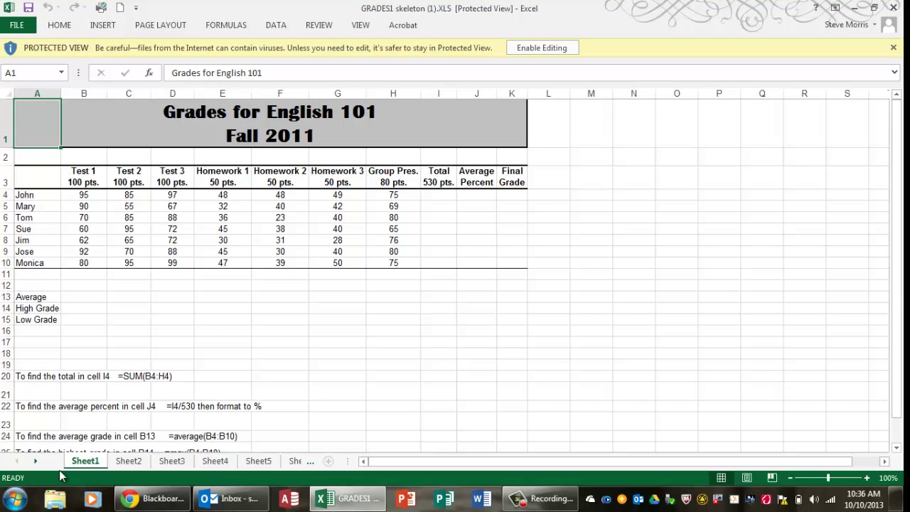
left_click_drag(481, 30, 538, 64)
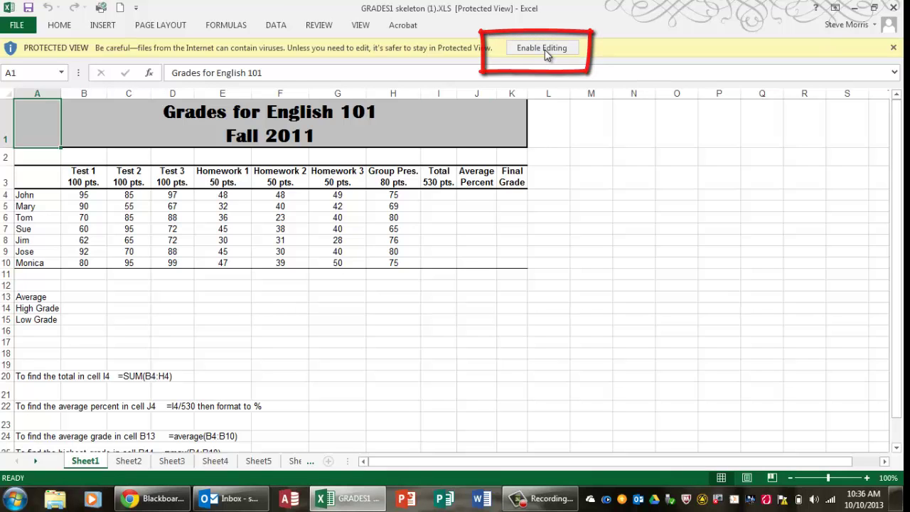
left_click(545, 49)
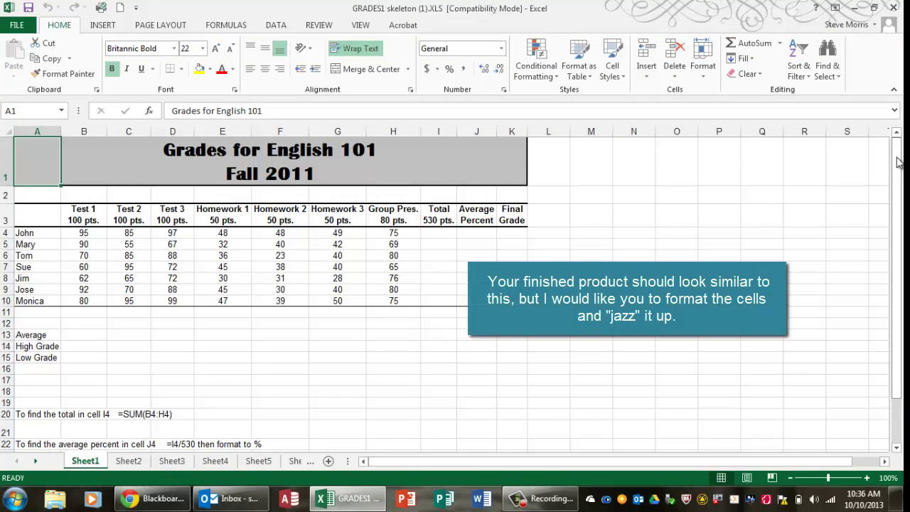
- Total the first student's scores in I4 with =SUM(B4:H4) and fill the formula down to I10
mouse_move(898, 170)
left_mouse_down()
mouse_move(900, 178)
mouse_move(901, 160)
left_mouse_up()
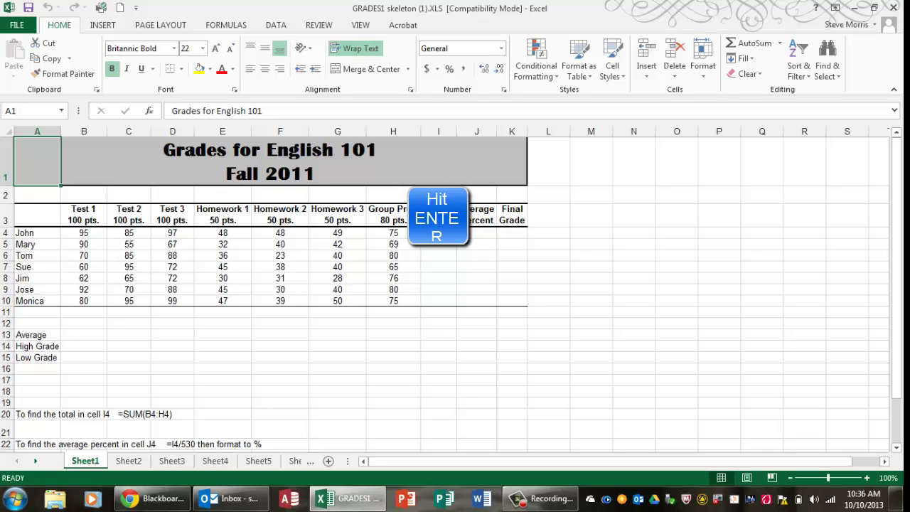
left_click(441, 233)
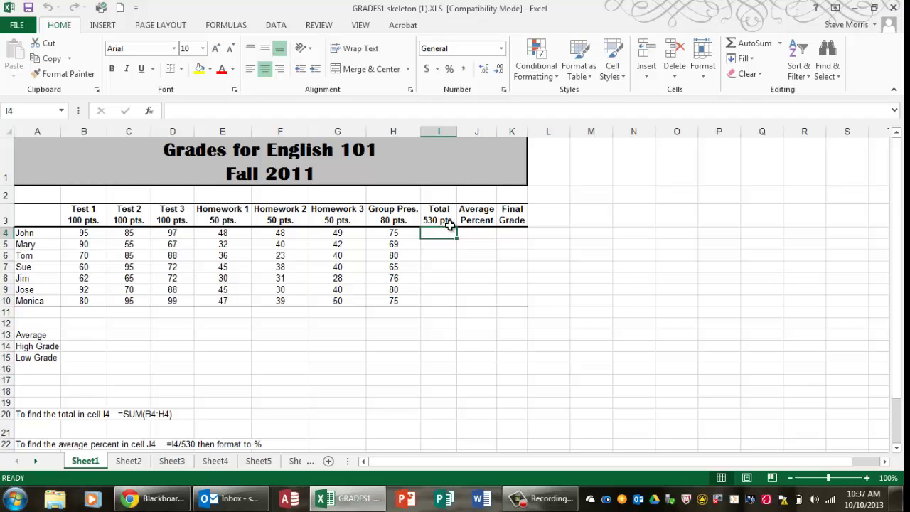
left_click(742, 47)
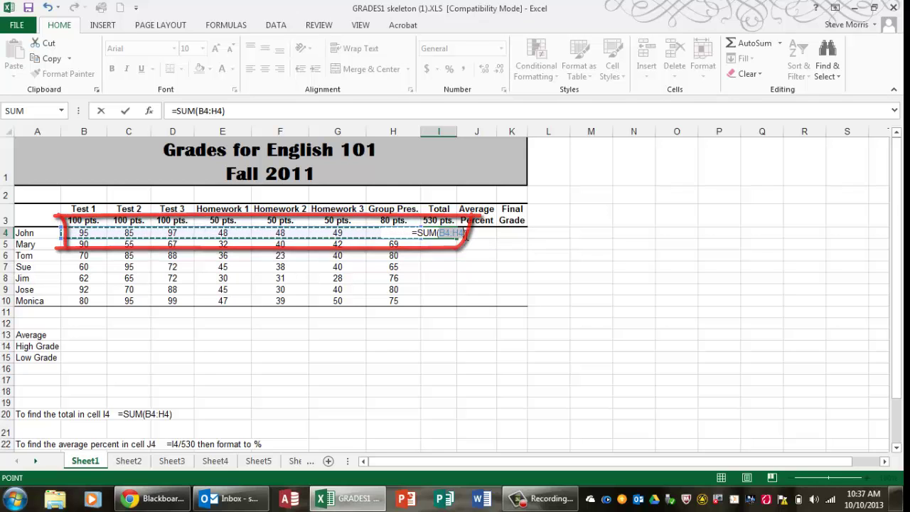
key("Return")
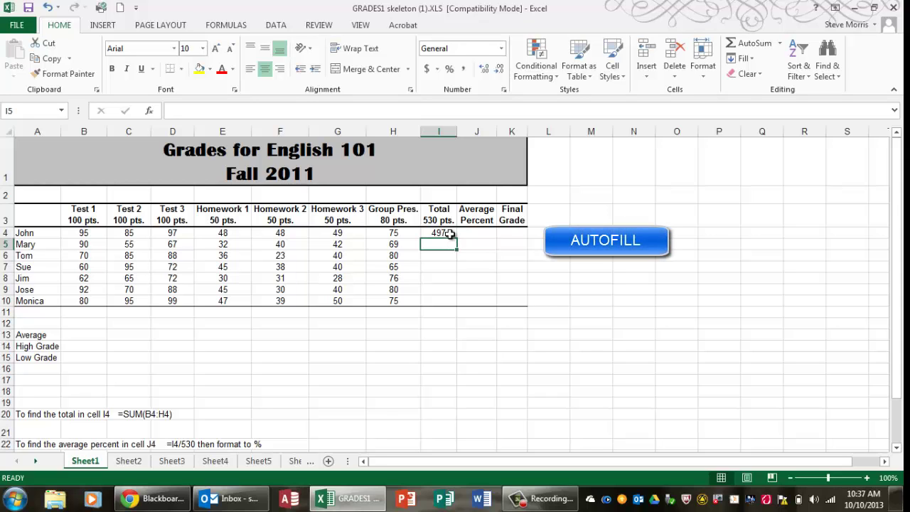
left_click(450, 233)
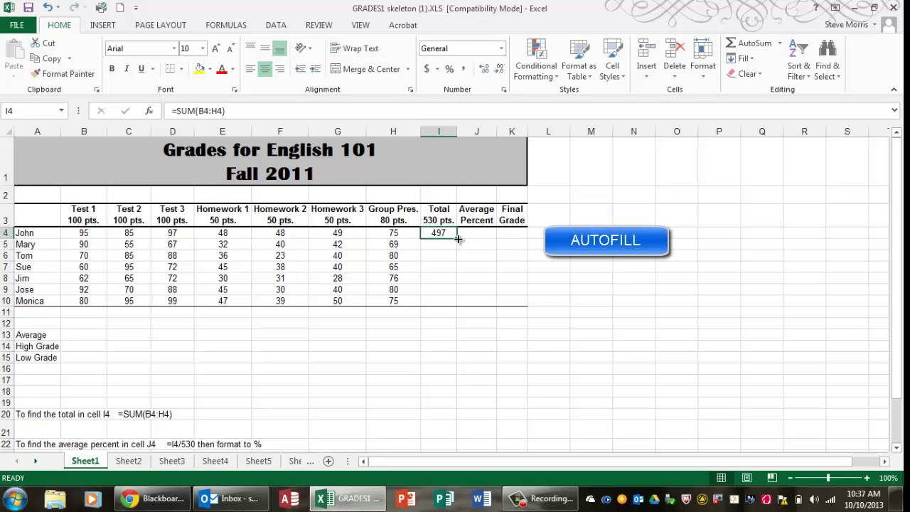
left_click_drag(459, 239, 460, 306)
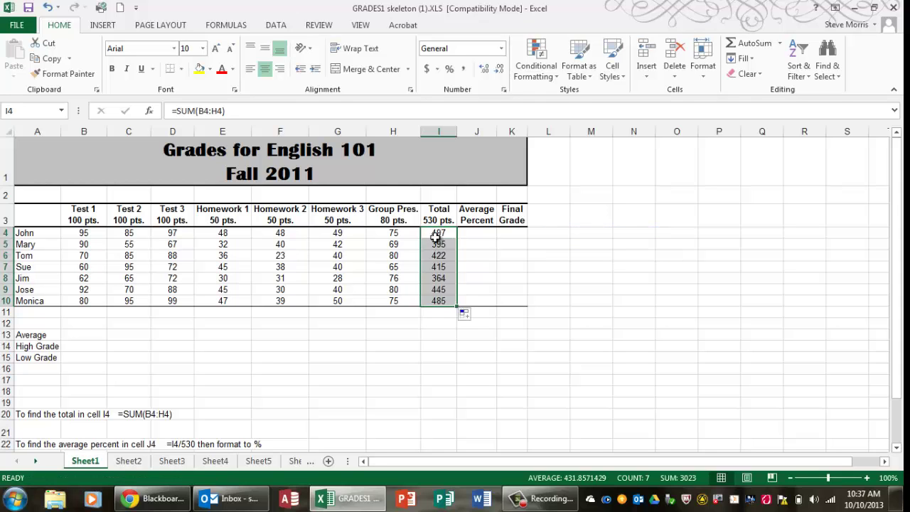
- Enter the formula =I4/530 in J4 for the first student's average percent
left_click(487, 235)
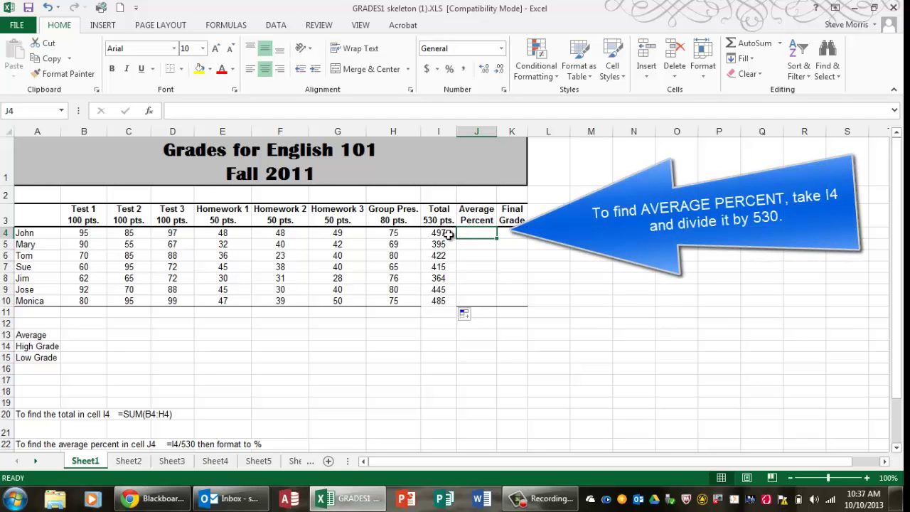
left_click(180, 111)
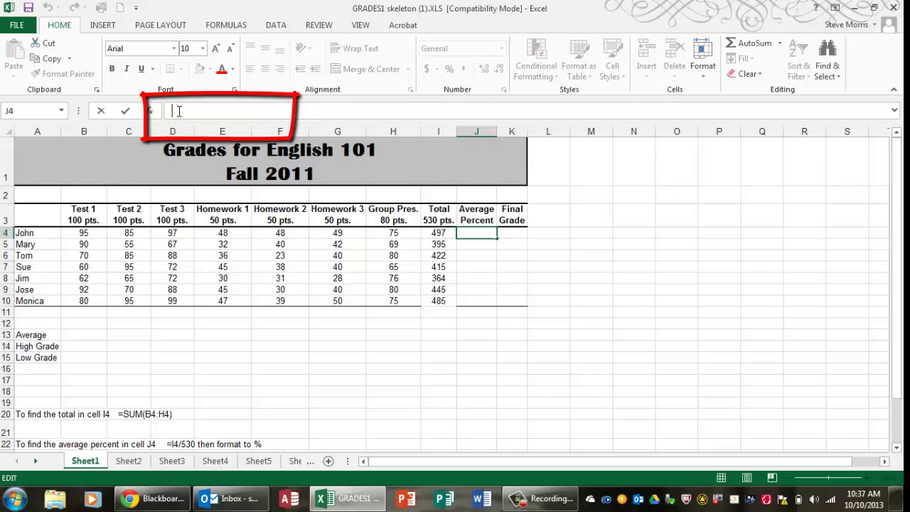
type("=")
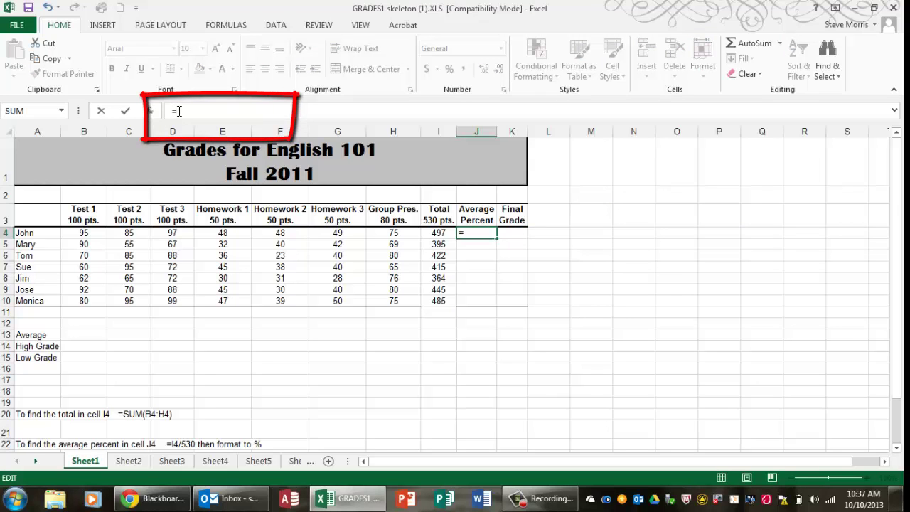
left_click(435, 233)
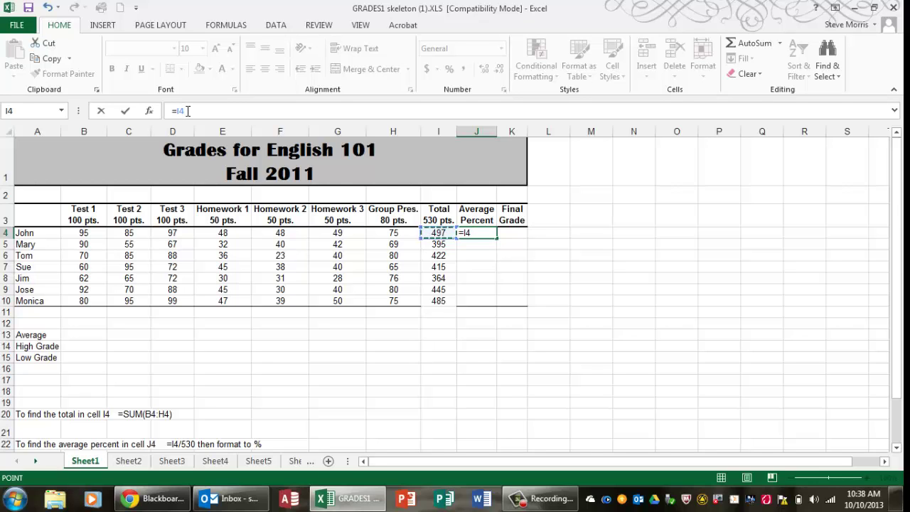
type("/530")
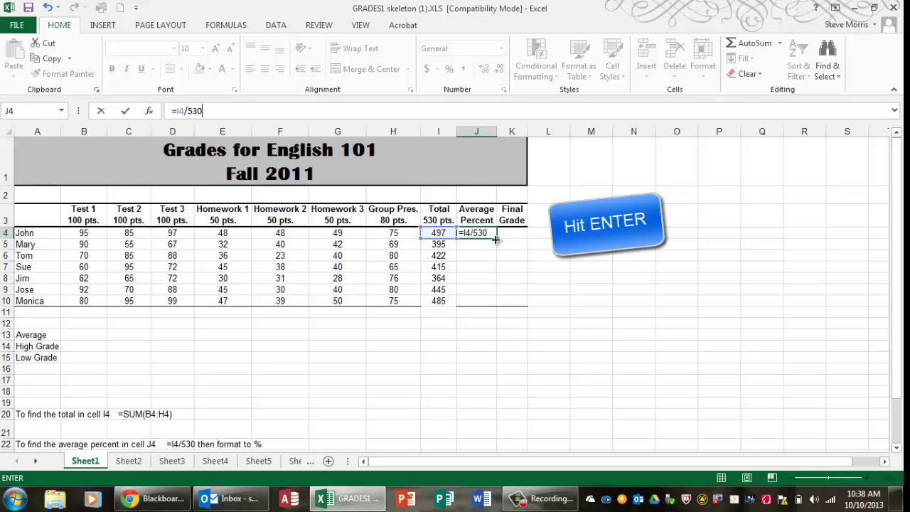
key("Return")
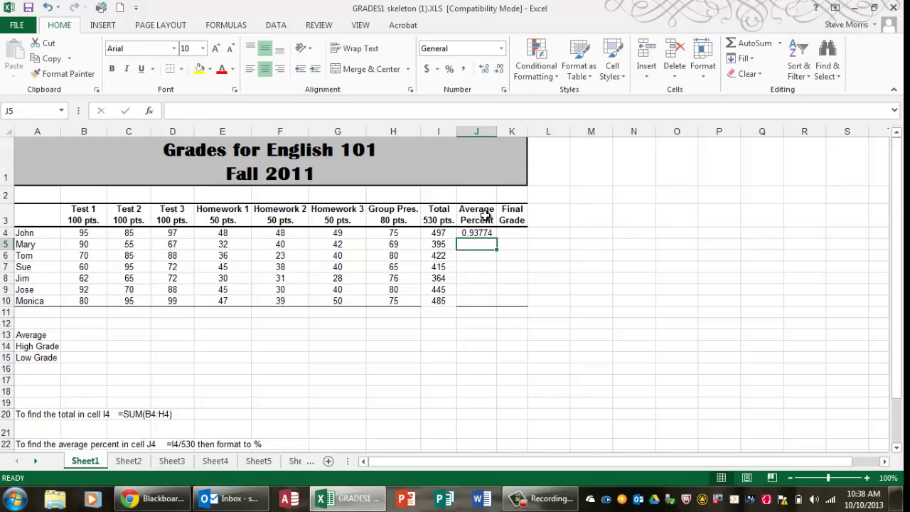
- Format J4 as a percentage and fill it down to J10
left_click(488, 233)
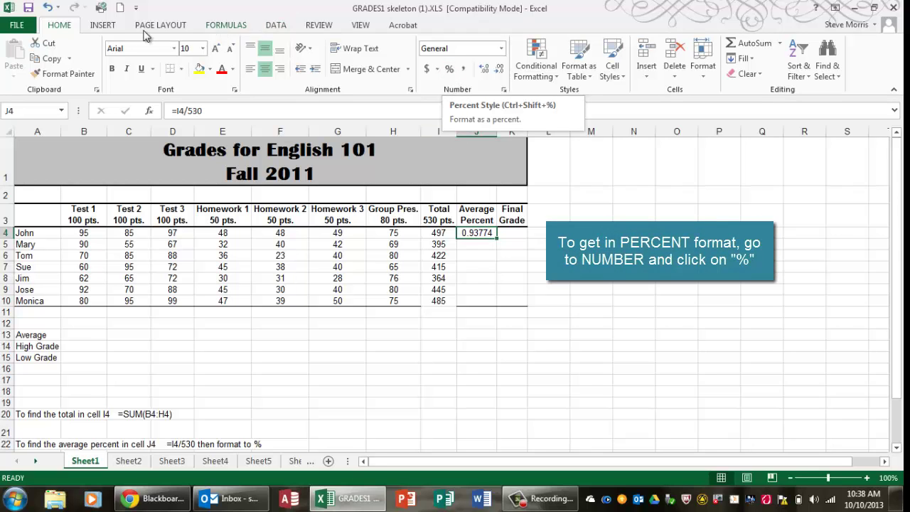
left_click(450, 70)
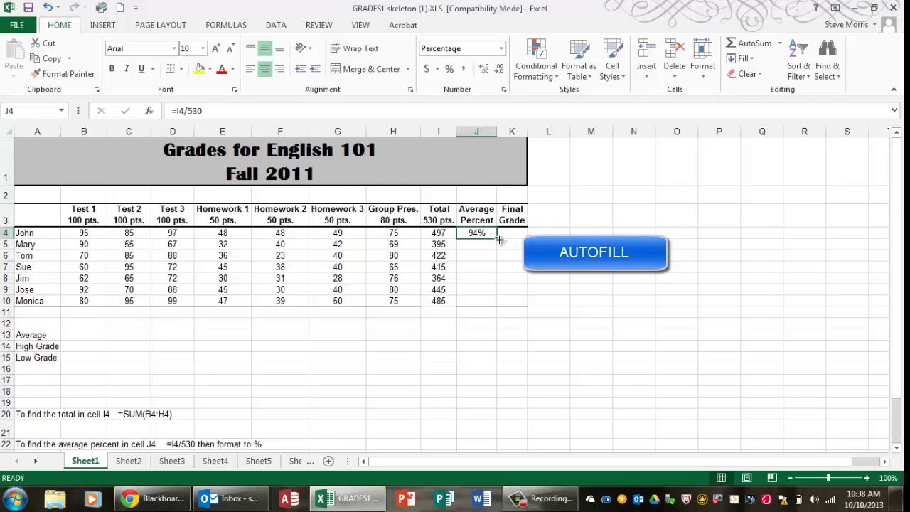
left_click_drag(499, 239, 499, 306)
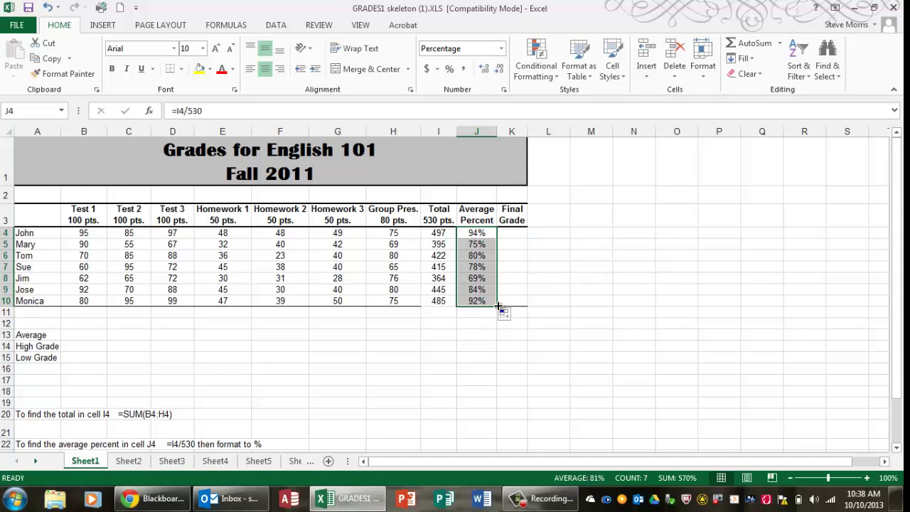
- Dismiss the Windows color scheme prompt and copy only the nested IF formula from the final grade note in A28
left_click(516, 236)
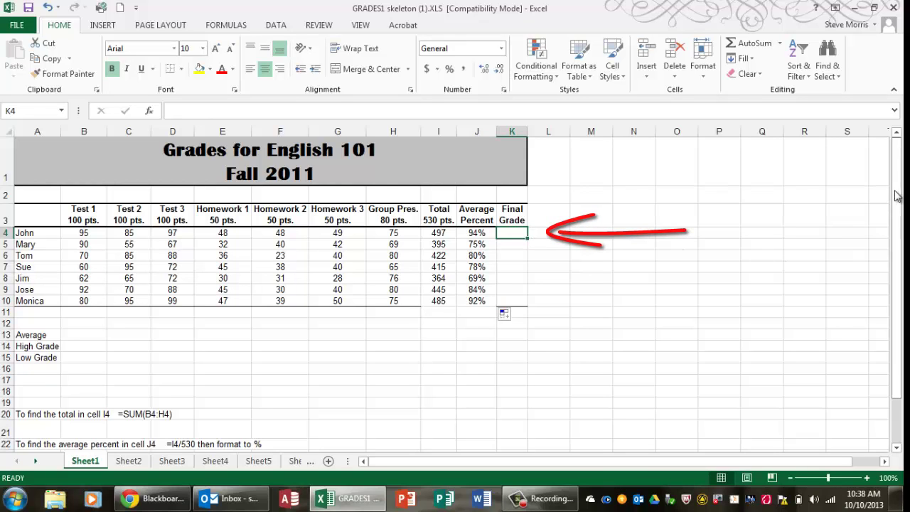
left_click_drag(898, 195, 898, 201)
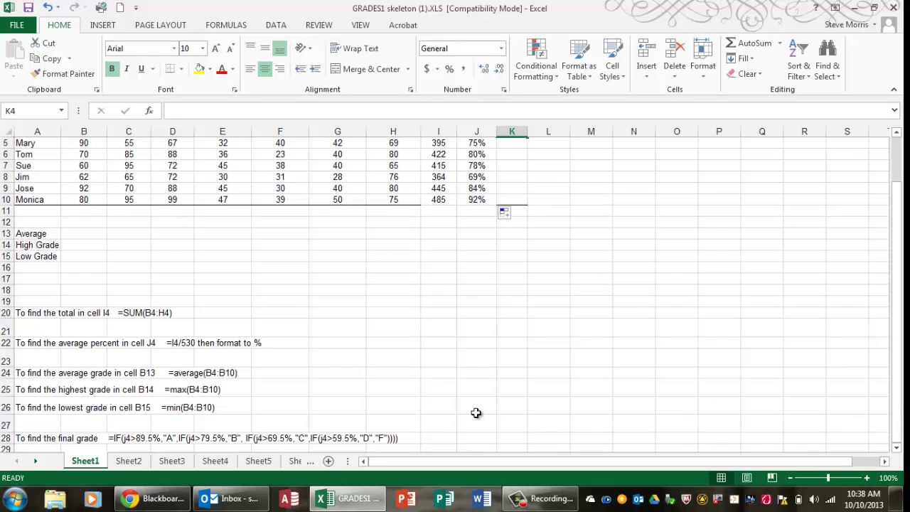
left_click(408, 442)
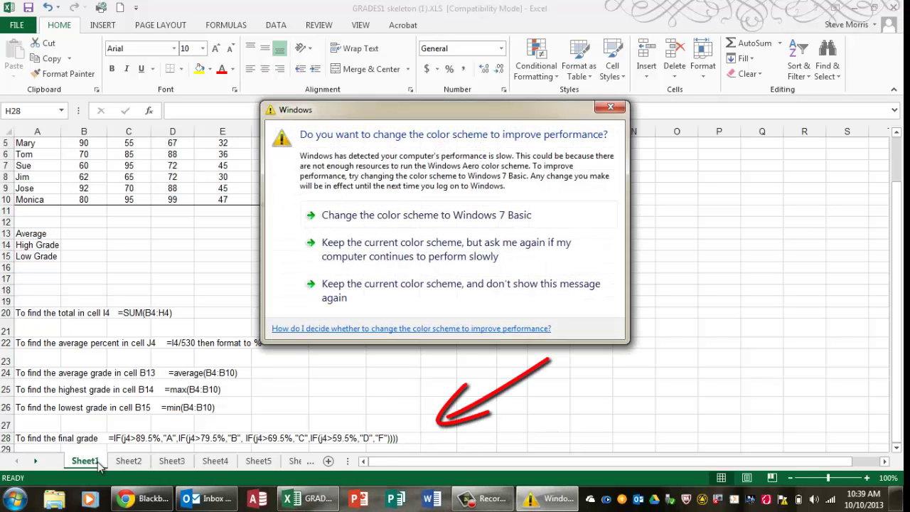
left_click(610, 109)
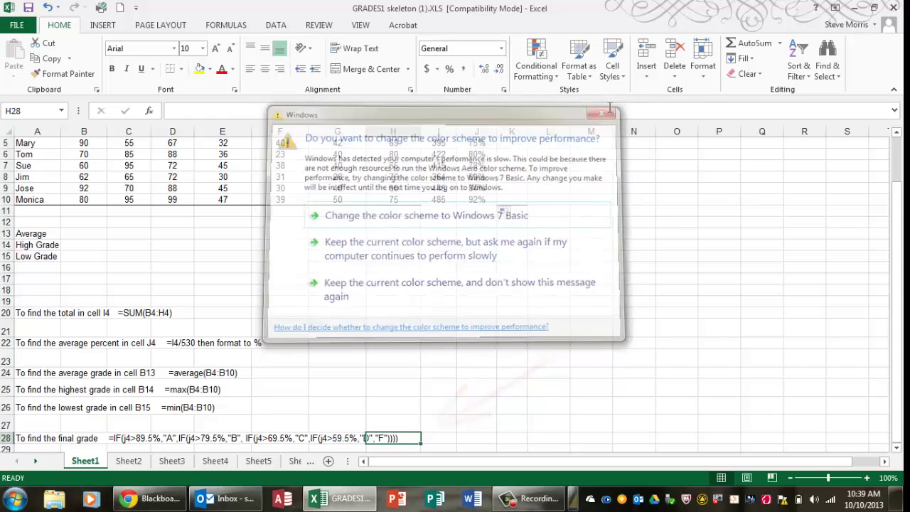
left_click(19, 438)
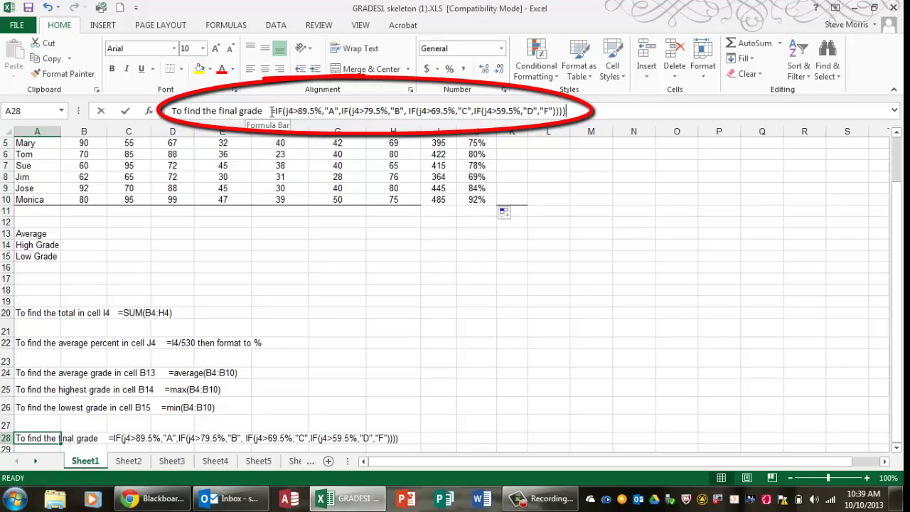
left_click(271, 112)
left_click_drag(271, 112, 412, 122)
left_click_drag(548, 121, 569, 113)
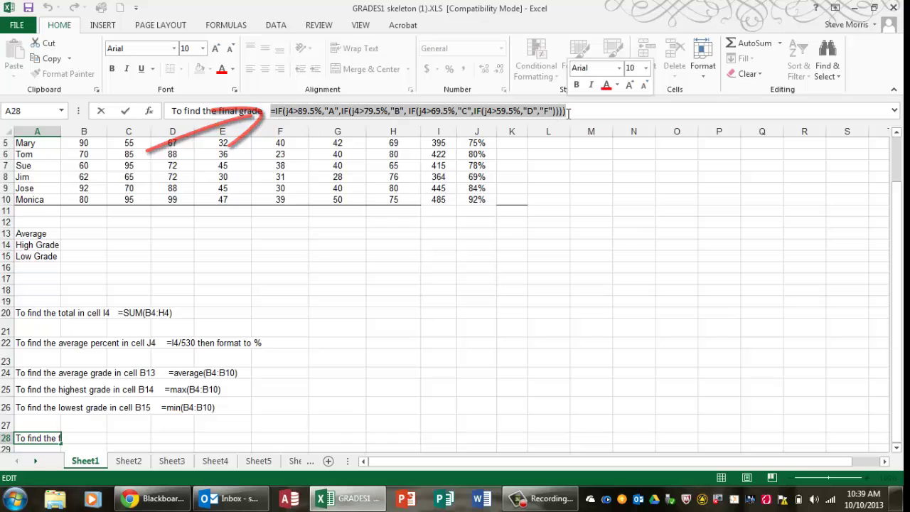
key("ctrl+c")
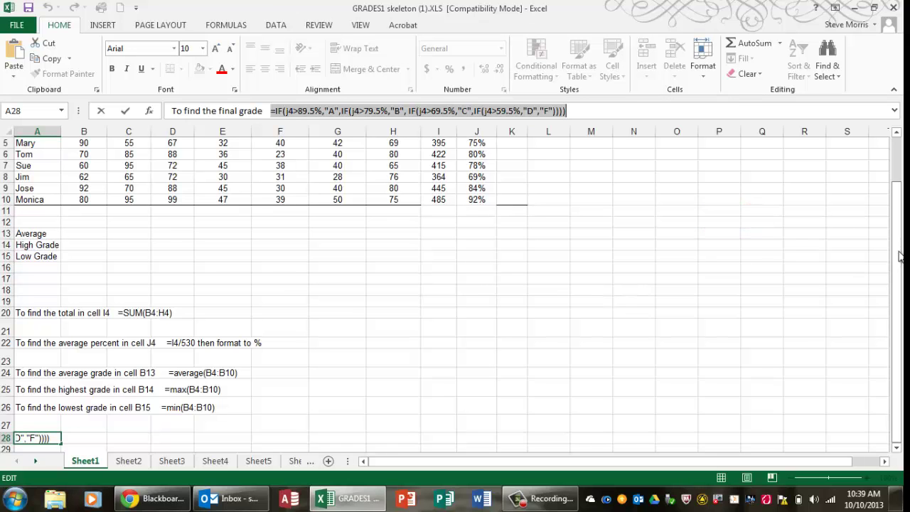
- Paste the copied nested IF letter-grade formula based on J4 into K4 for the first student's final grade
scroll(898, 258, "up", 2)
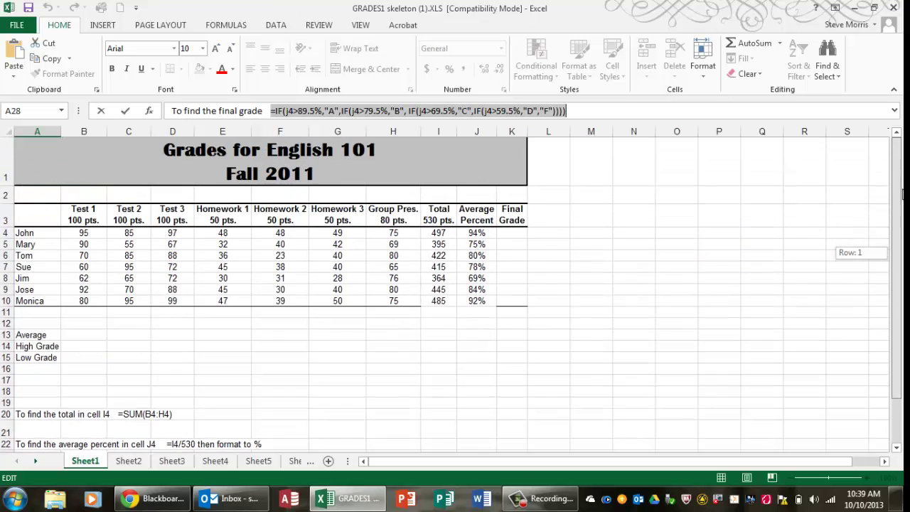
left_click(516, 235)
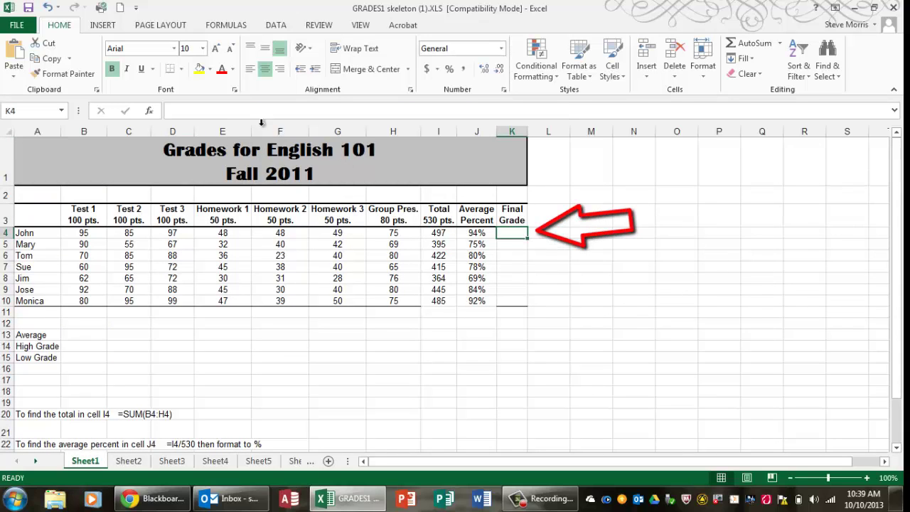
left_click(171, 110)
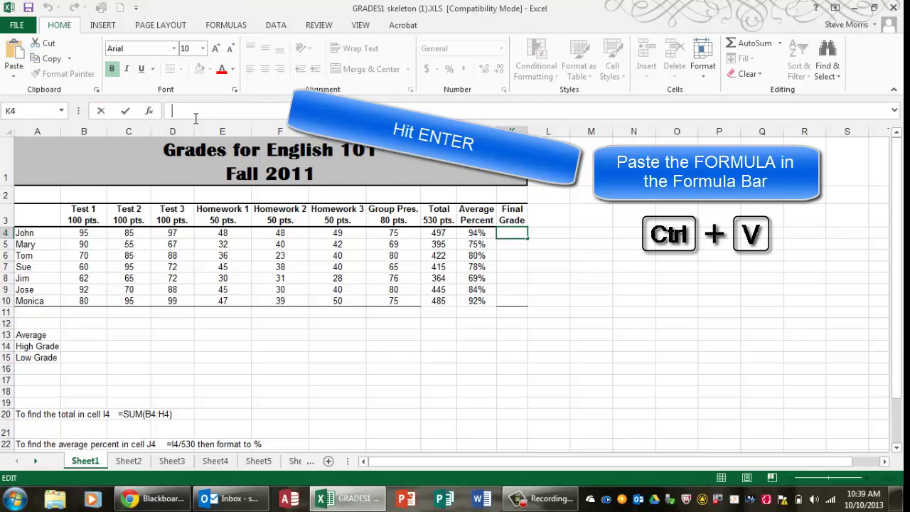
key("ctrl+v")
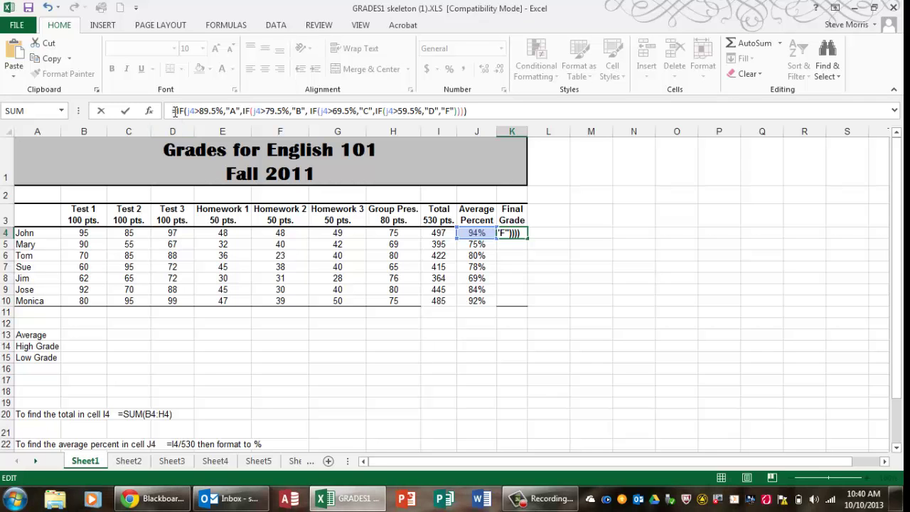
left_click(173, 111)
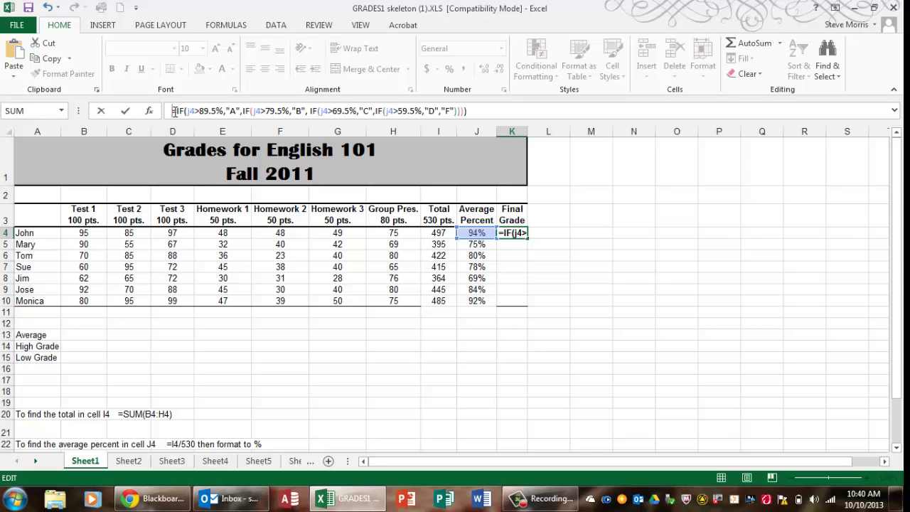
left_click(478, 109)
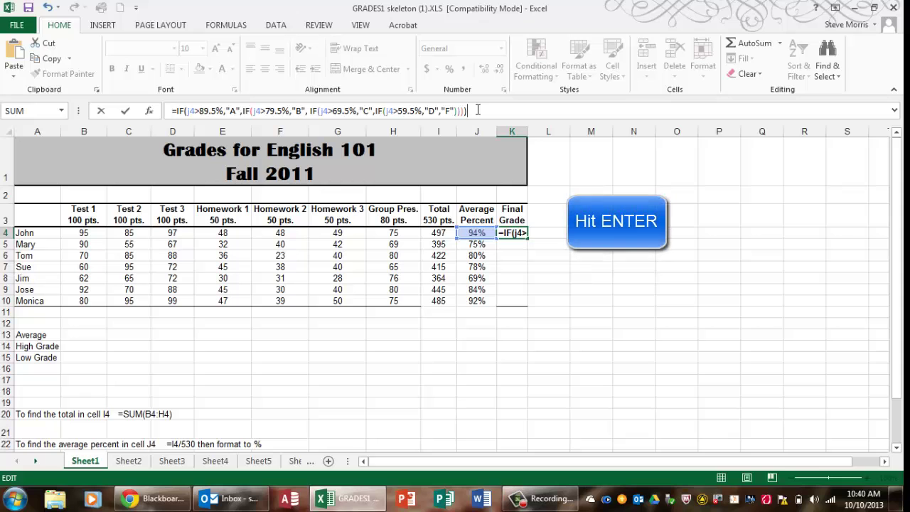
key("Return")
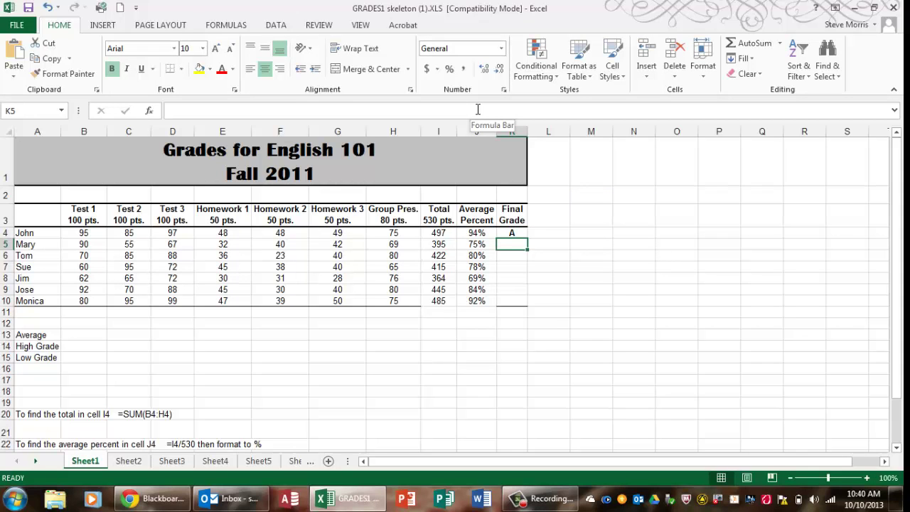
- Fill the final grade formula from K4 down to K10
left_click(520, 234)
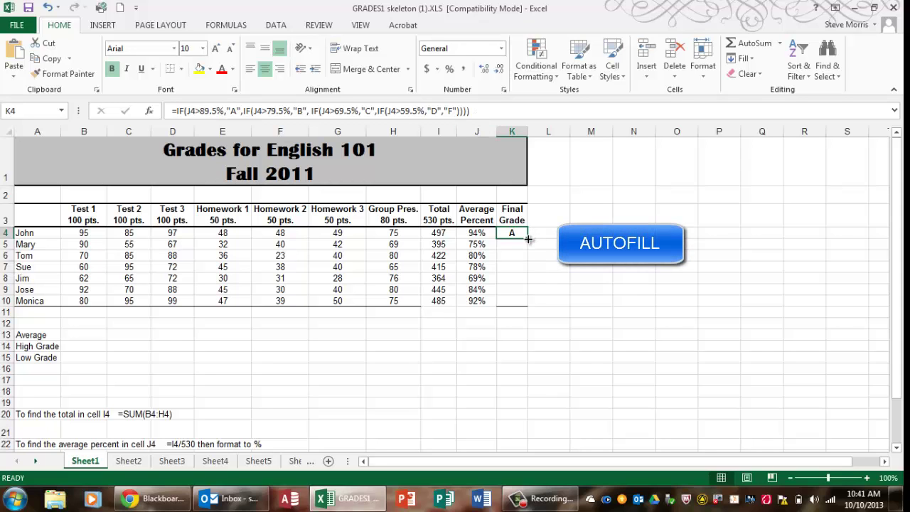
left_click_drag(529, 240, 524, 306)
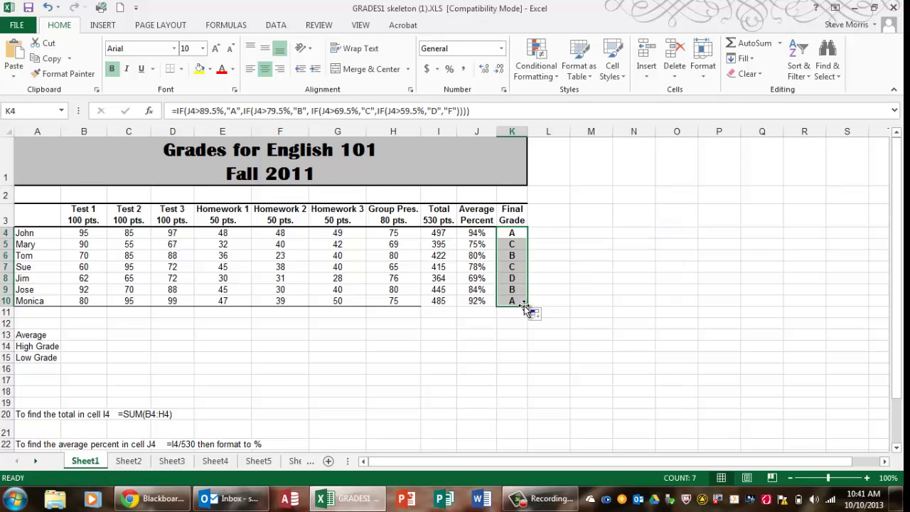
left_click(516, 333)
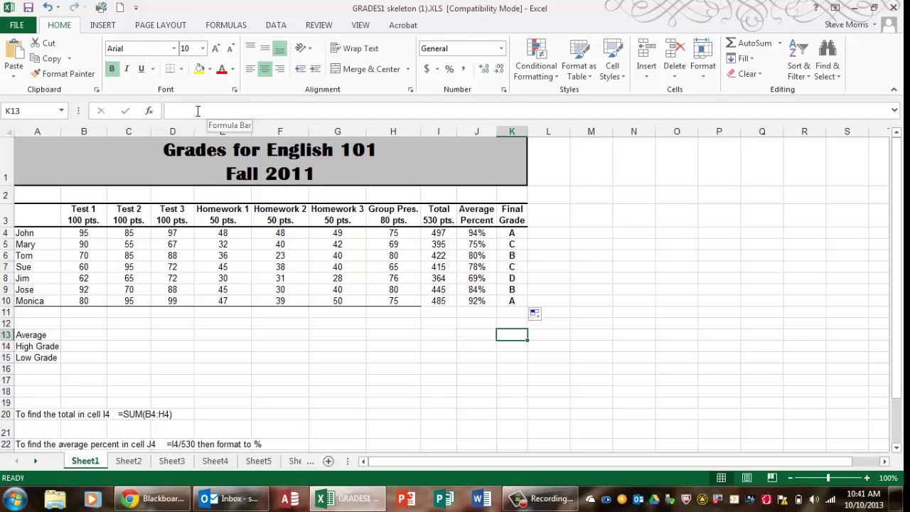
- Dismiss the Windows color scheme prompt and enter =AVERAGE(B4:B10) in B13 for the Test 1 average
scroll(356, 359, "down", 1)
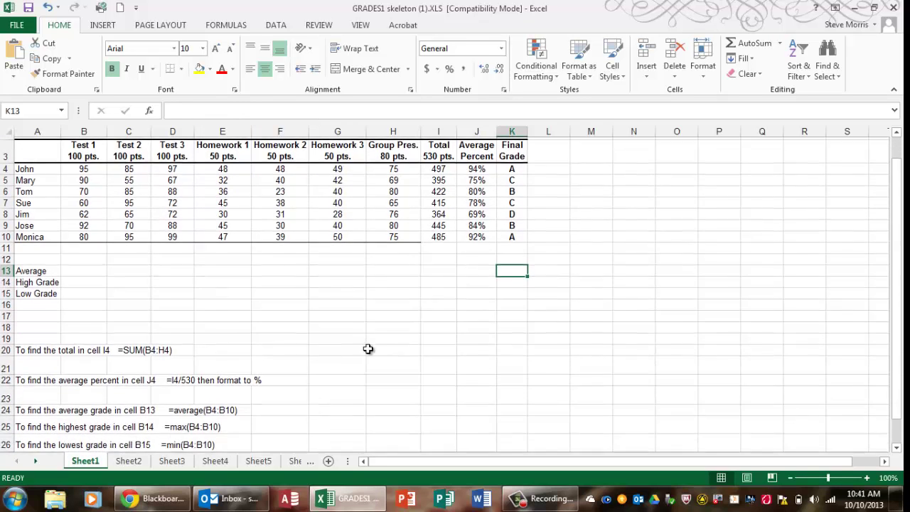
scroll(367, 349, "down", 3)
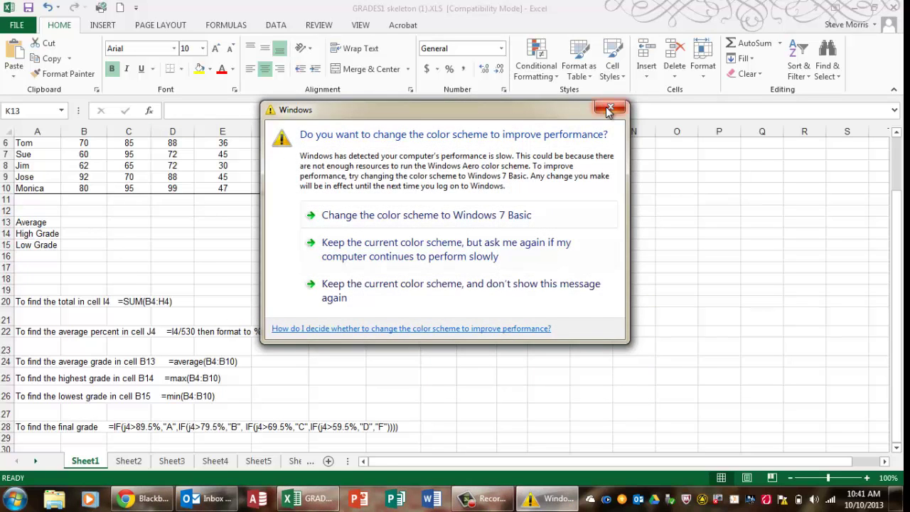
left_click(609, 110)
left_click(93, 222)
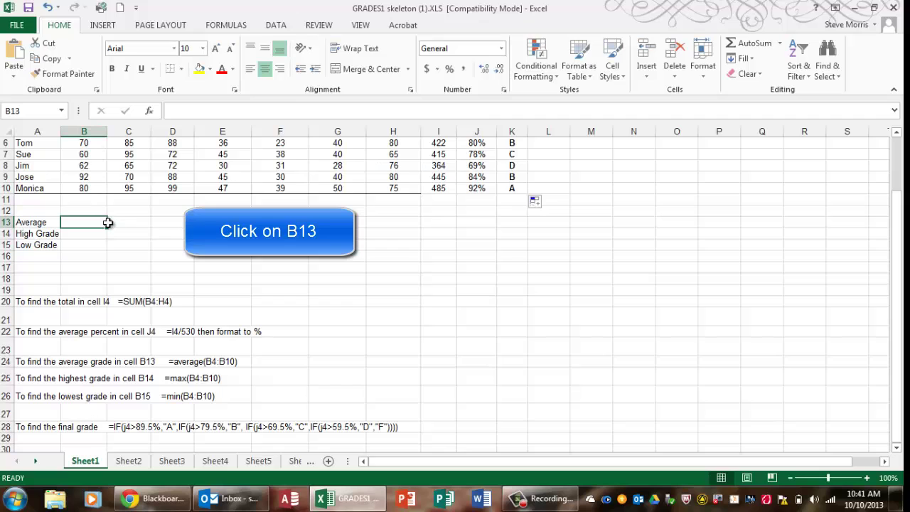
left_click(780, 44)
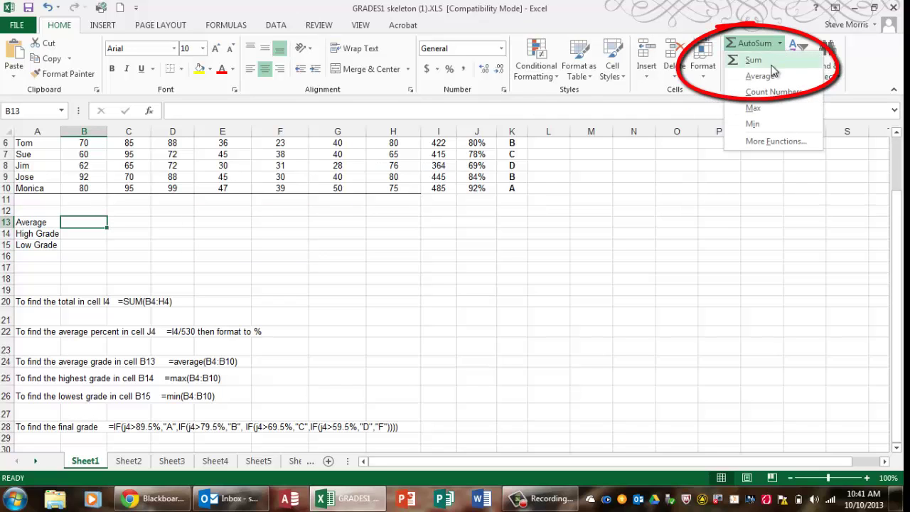
left_click(771, 76)
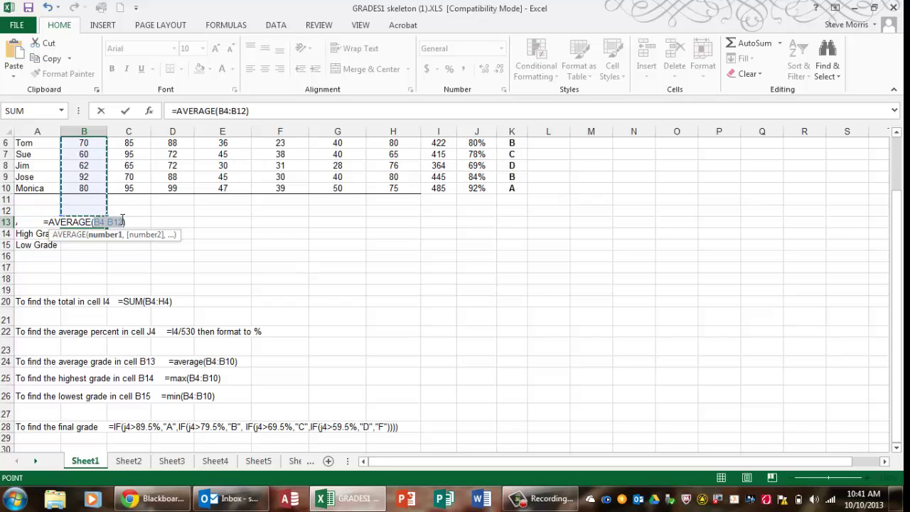
left_click(246, 111)
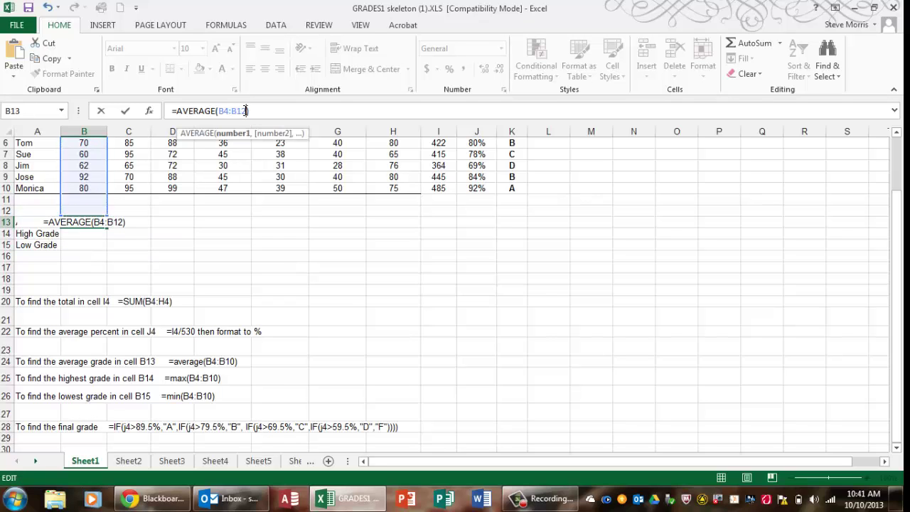
key("BackSpace")
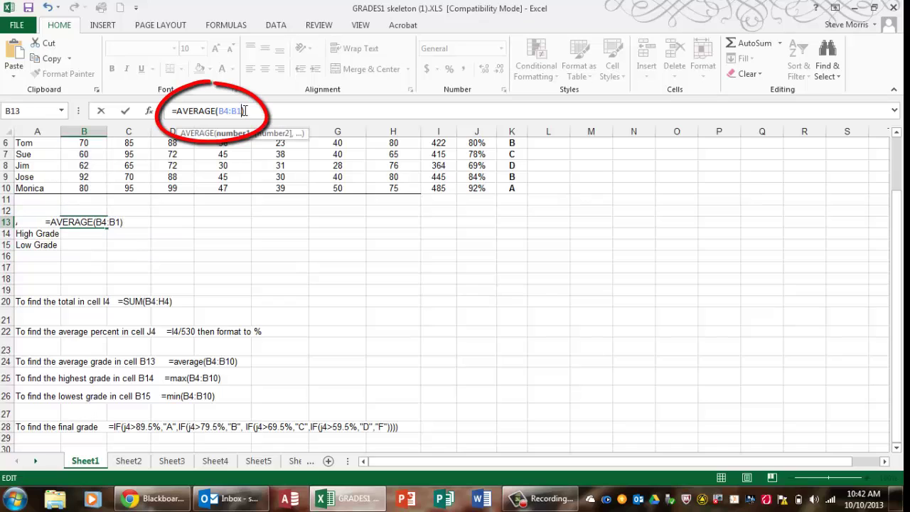
type("0")
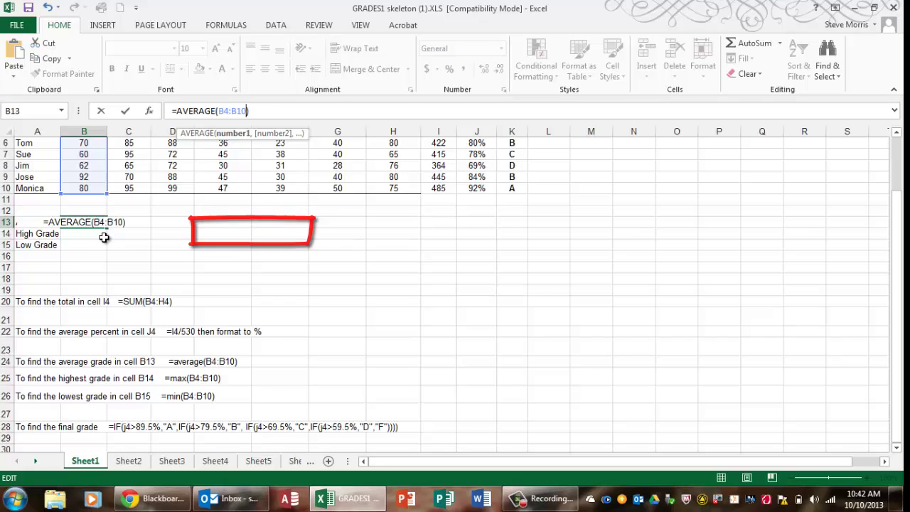
key("Return")
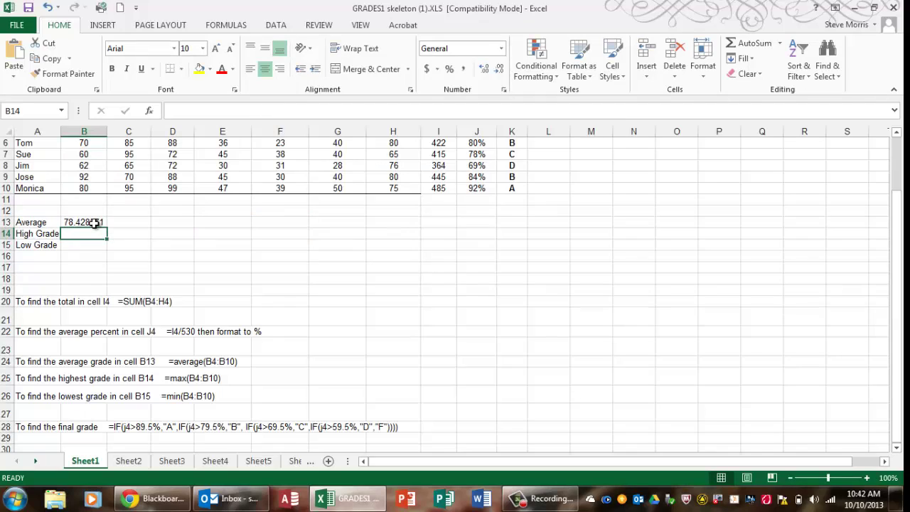
- Format the average in B13 to one decimal place and fill it across to I13
left_click(89, 223)
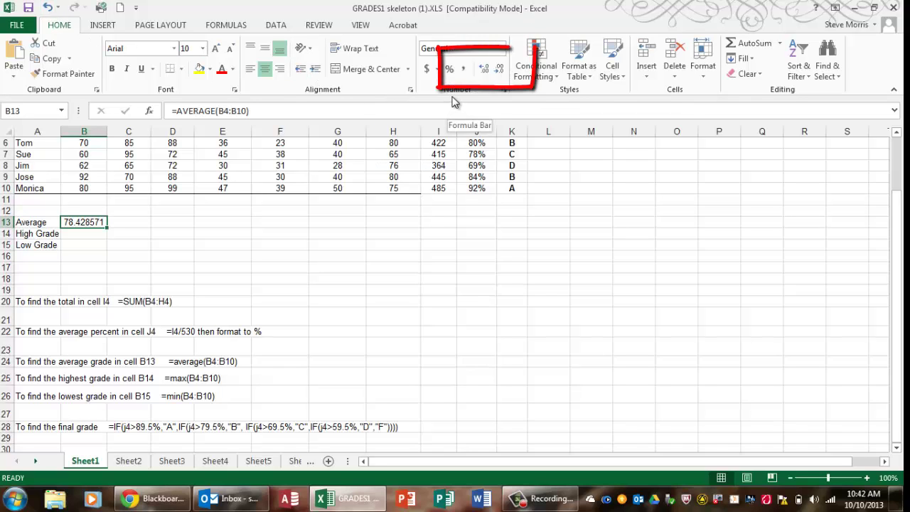
left_click(501, 72)
left_click(501, 71)
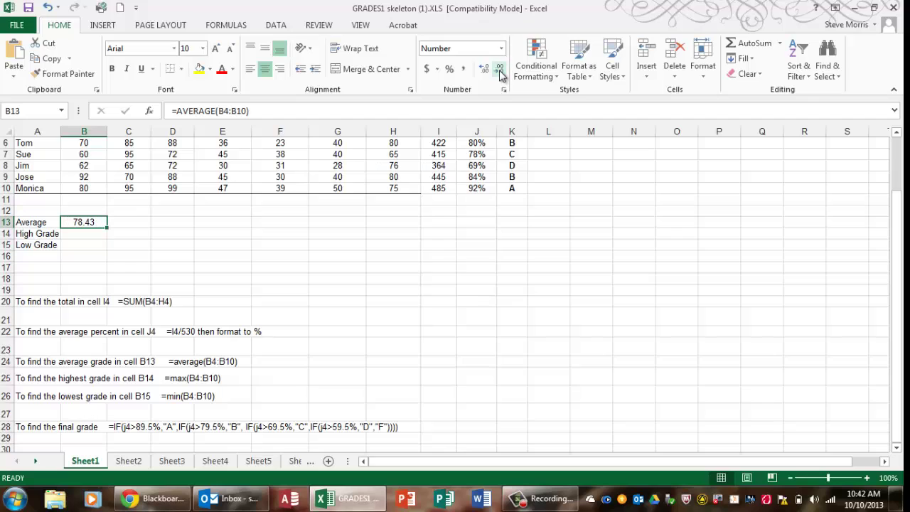
left_click(500, 71)
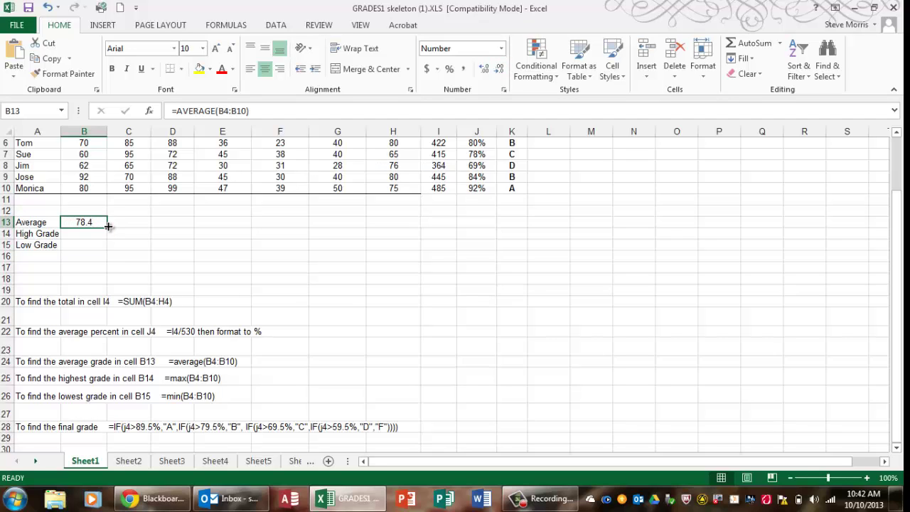
left_click_drag(109, 228, 445, 227)
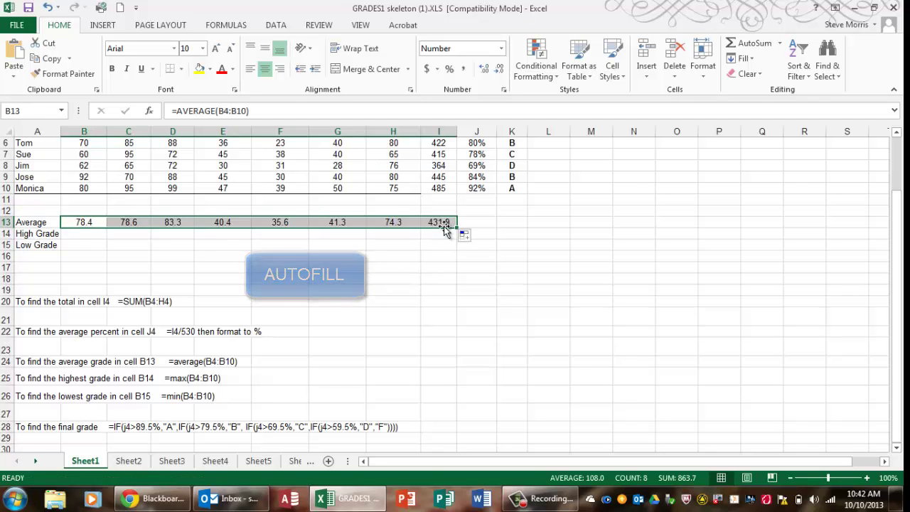
- Enter =MAX(B6:B10) in B14 for the Test 1 high grade
left_click(95, 234)
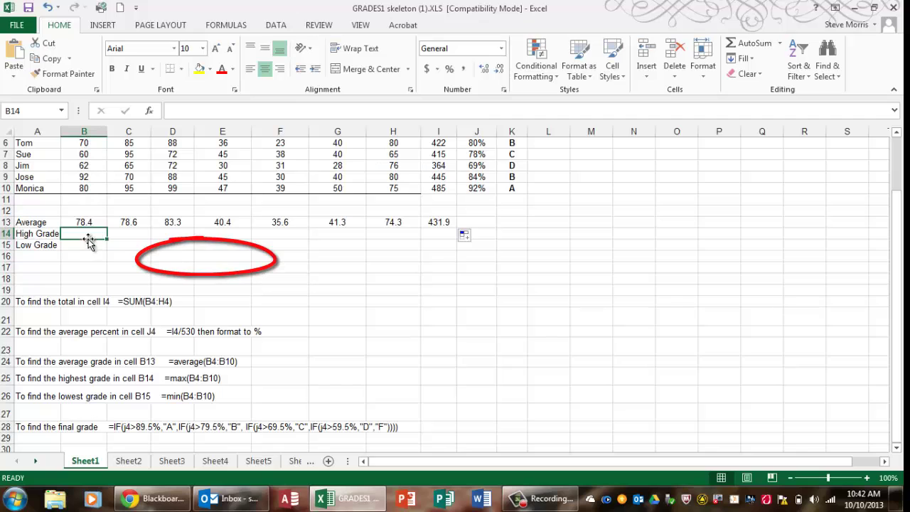
left_click(779, 44)
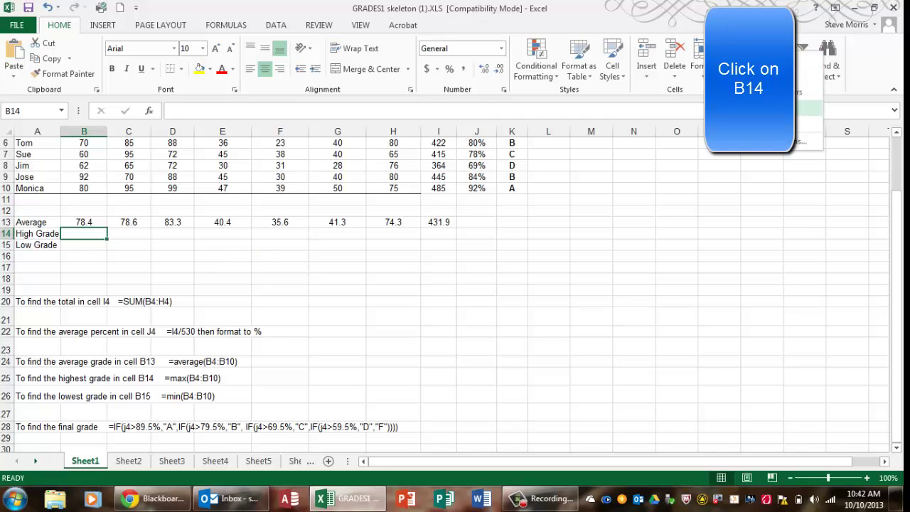
left_click(811, 108)
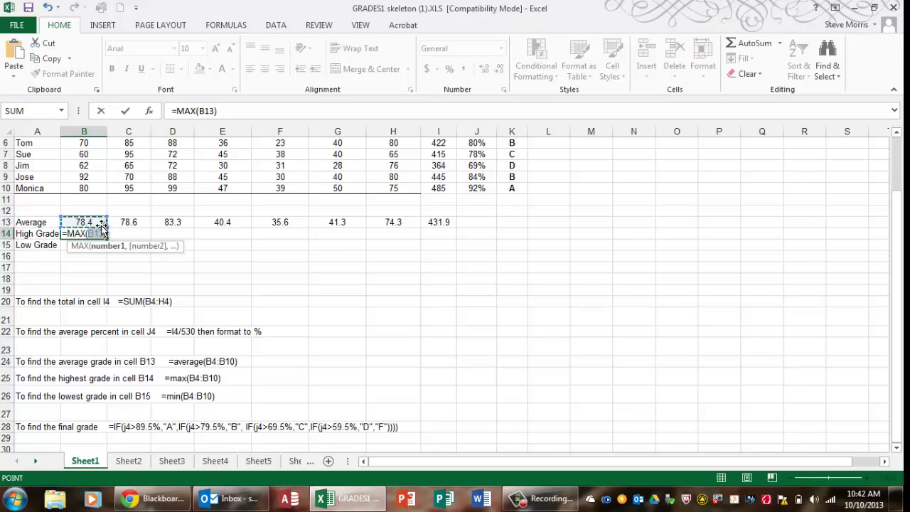
left_click_drag(97, 141, 97, 188)
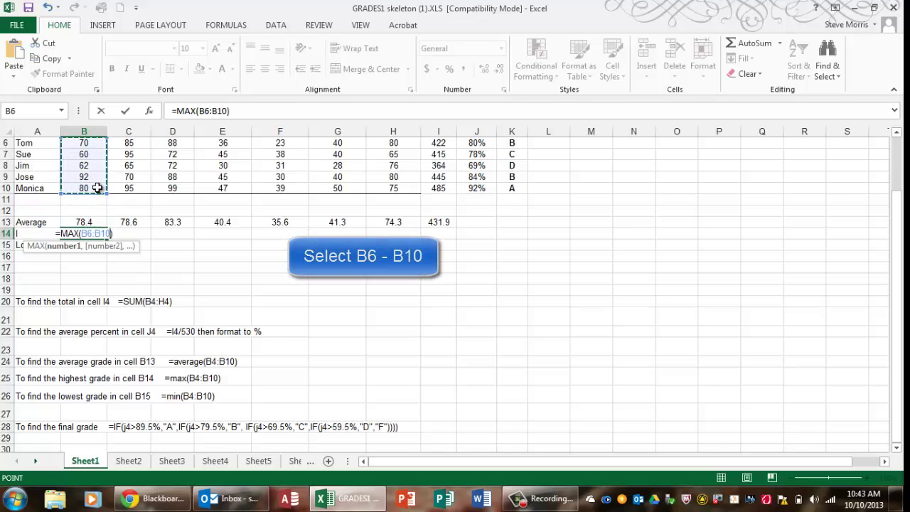
left_click(97, 142)
left_click_drag(97, 148, 102, 183)
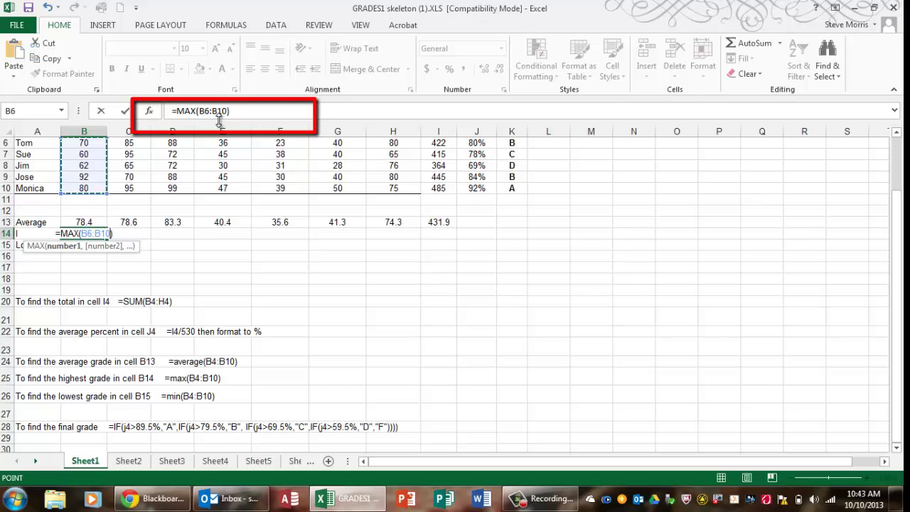
key("Return")
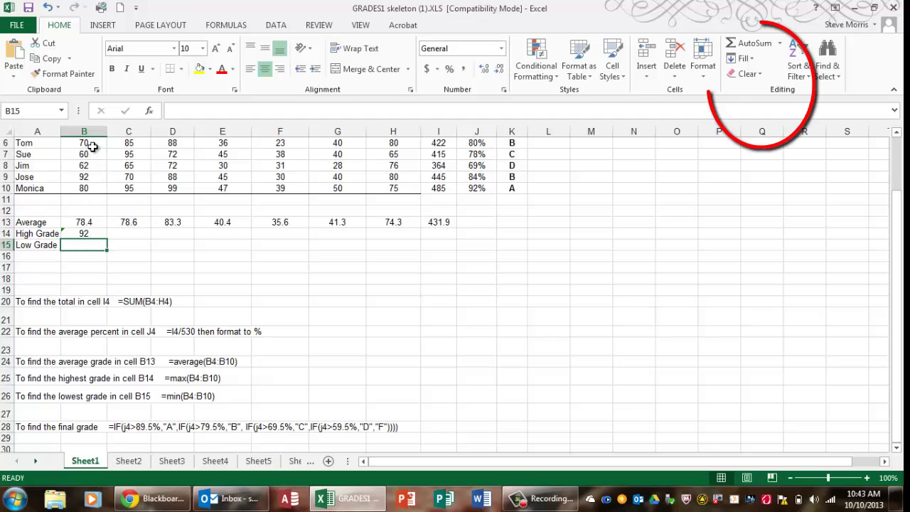
- Enter =MIN(B6:B10) in B15 for the Test 1 low grade
left_click(781, 45)
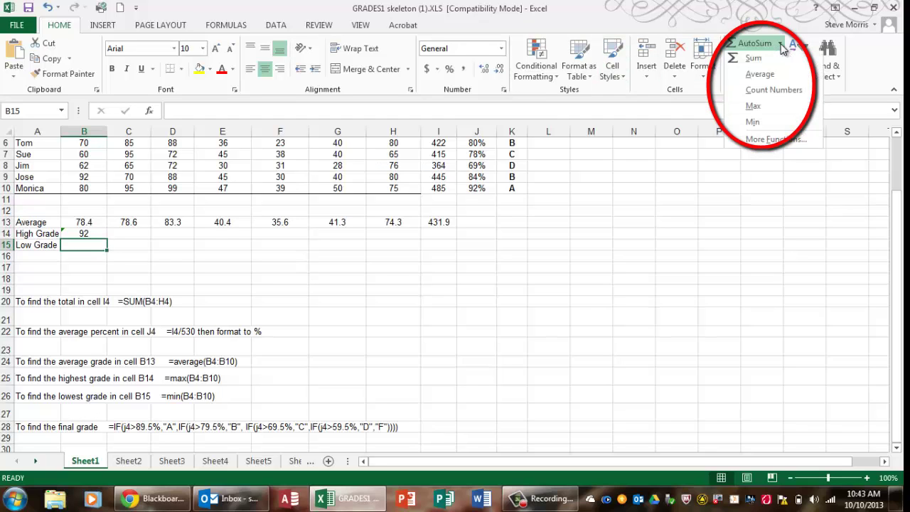
left_click(765, 125)
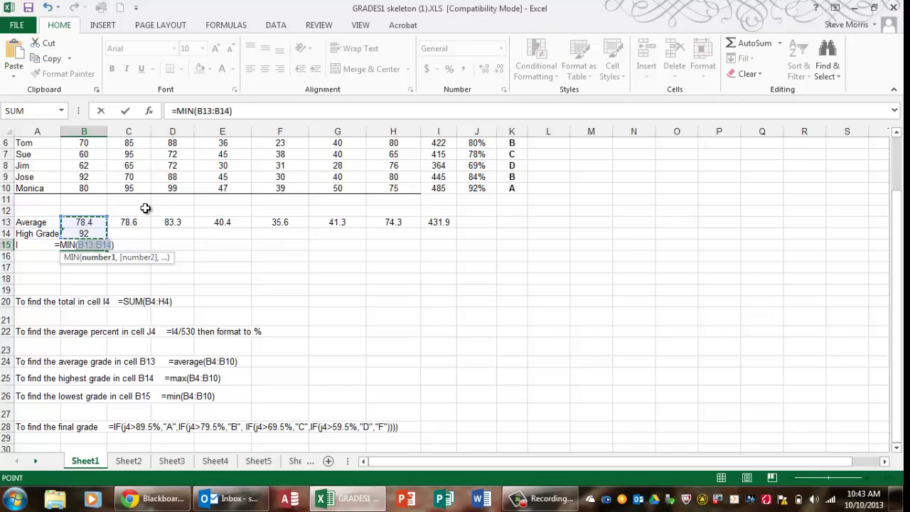
left_click(89, 144)
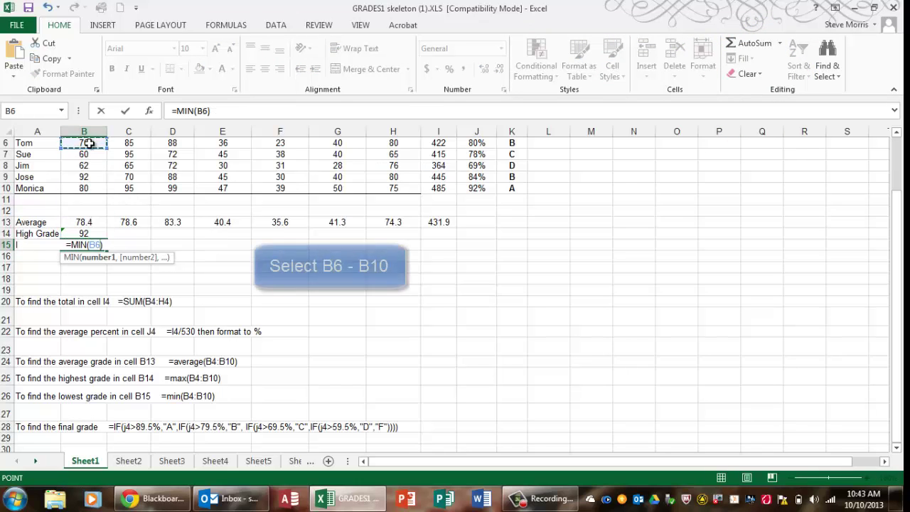
left_click_drag(89, 144, 88, 187)
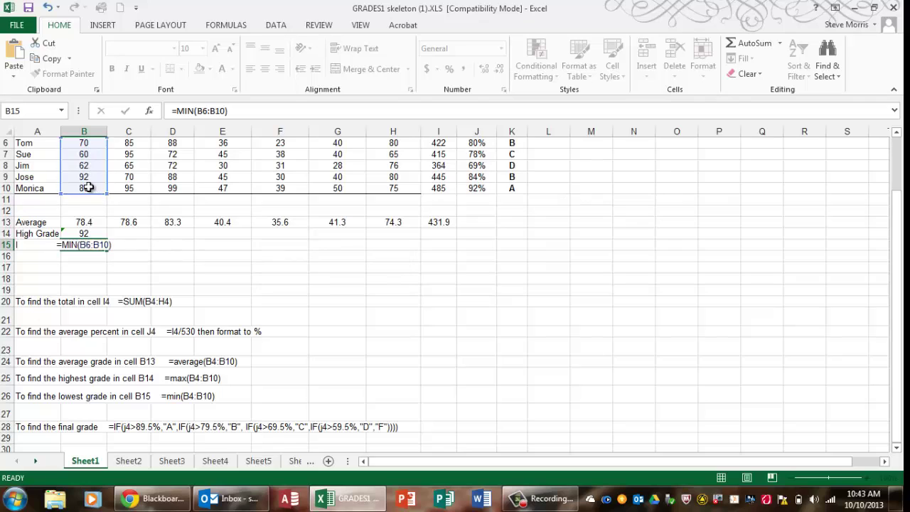
key("Return")
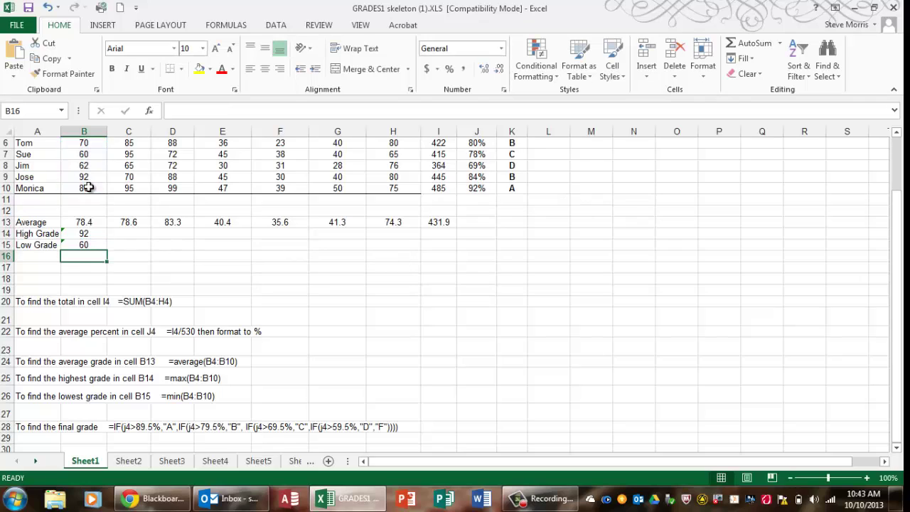
- Fill the high grade formula in B14 and the low grade formula in B15 across to column I
left_click(105, 237)
left_click_drag(105, 237, 444, 249)
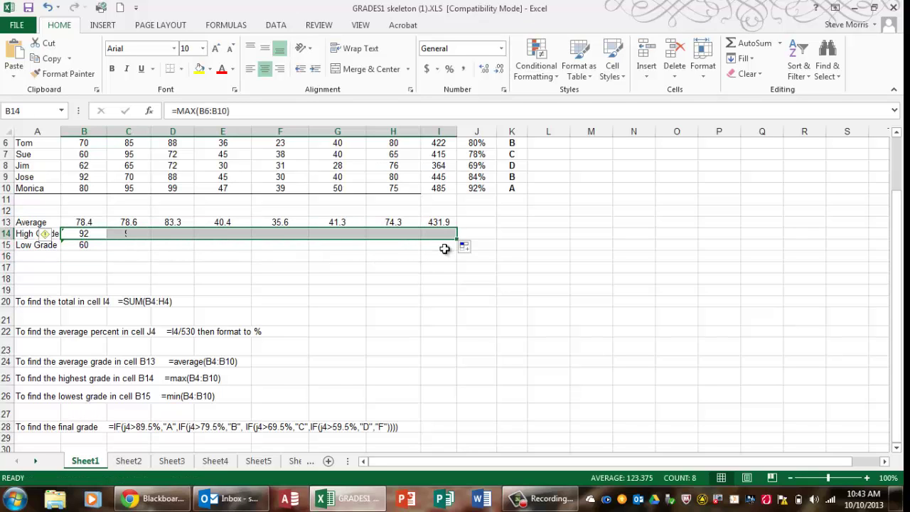
left_click(97, 247)
left_click_drag(107, 251, 450, 265)
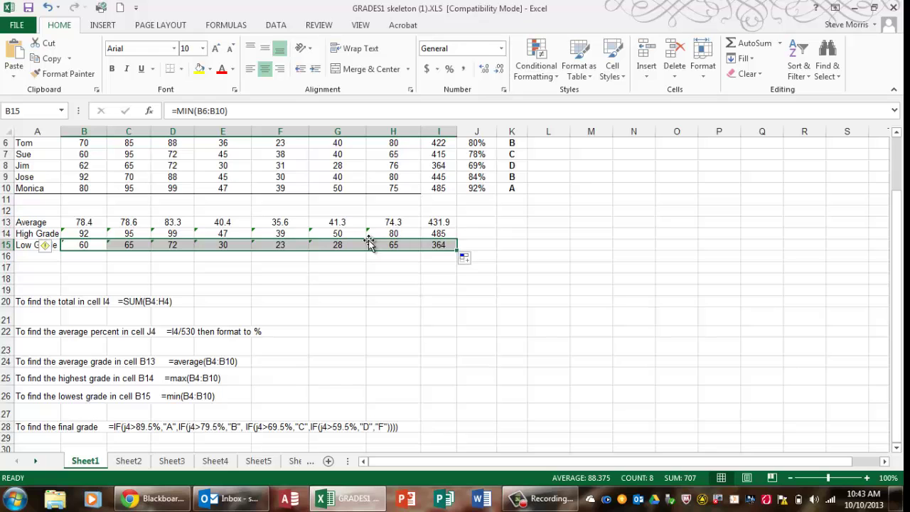
scroll(567, 329, "up", 2)
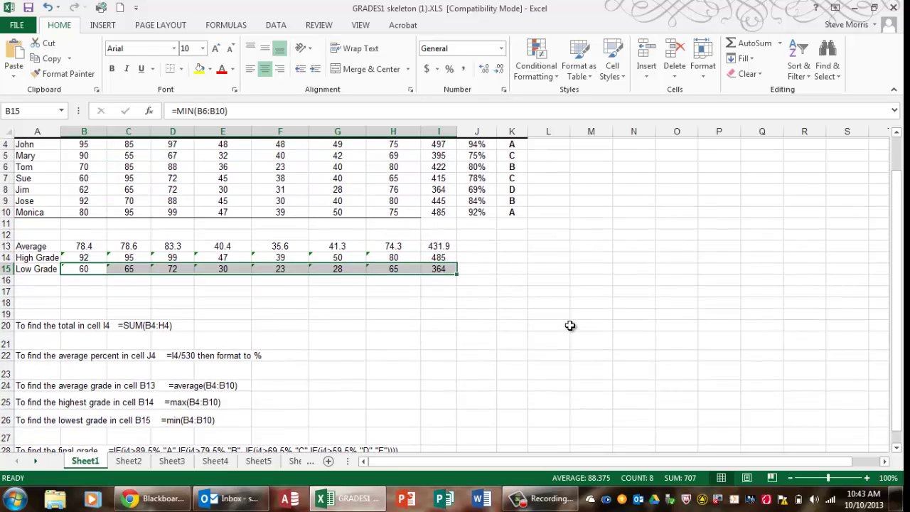
scroll(571, 326, "up", 1)
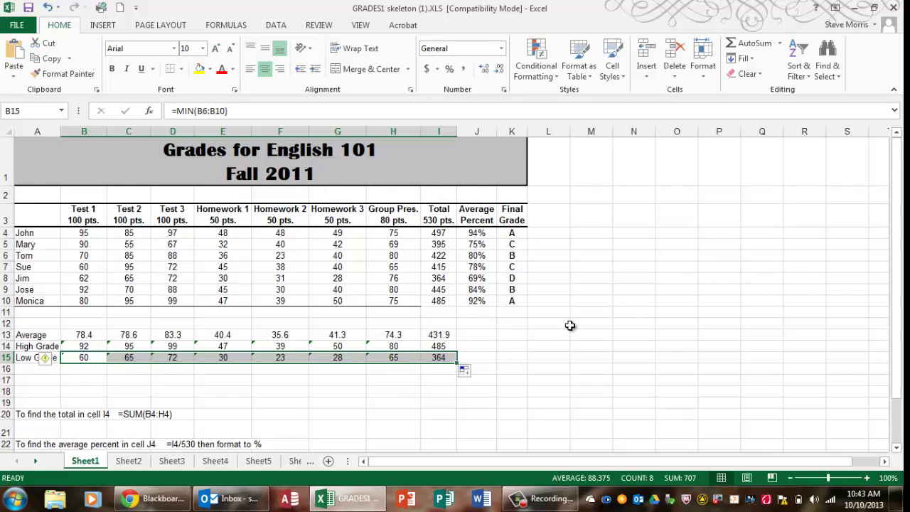